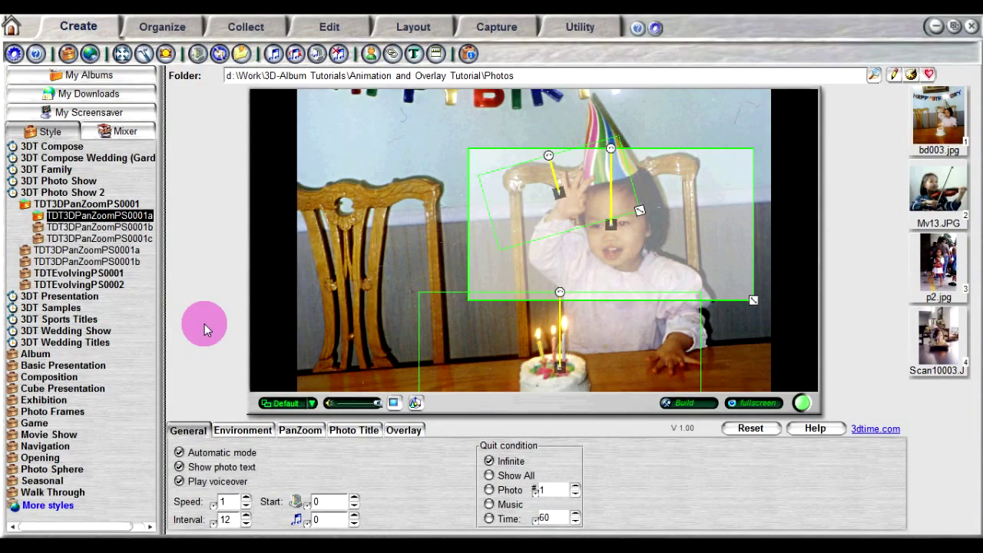
# Show the TDT3DPanZoomPS0001a style's overlay layers: Back, Far Front, Front and Near Front, all None
pyautogui.click(405, 432)
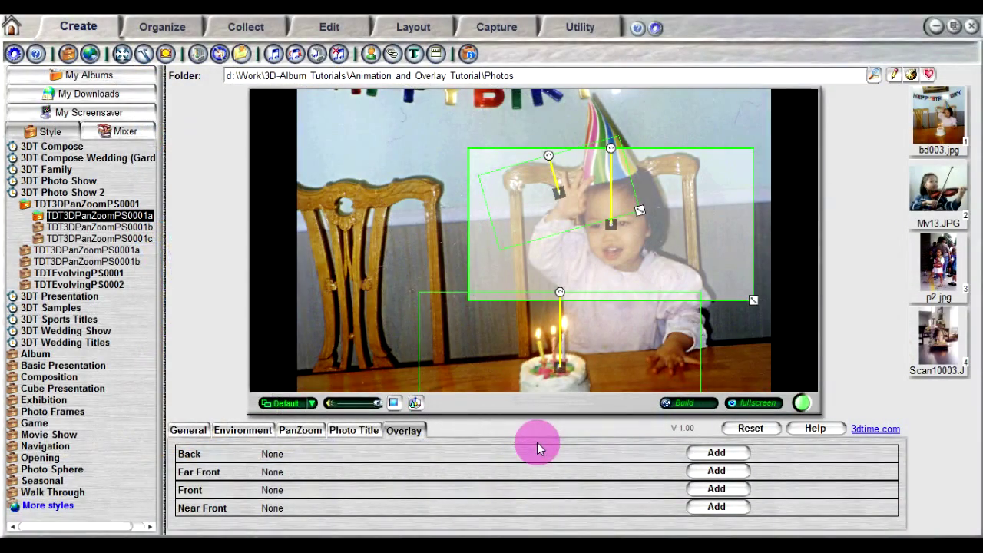
# Put Sparcle0005 from 3DT Animation > Particles > Fire & Smoke on the Far Front layer
pyautogui.click(713, 471)
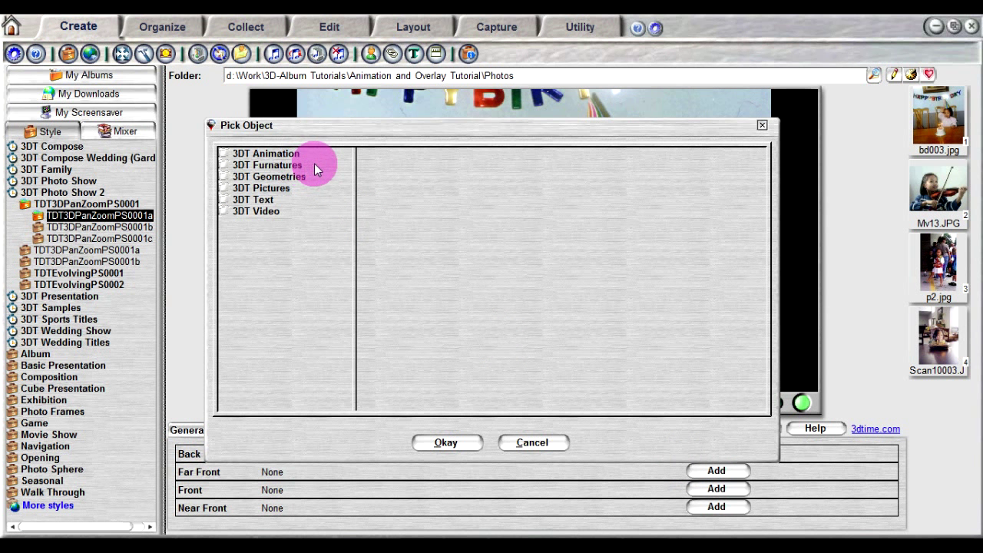
pyautogui.doubleClick(283, 153)
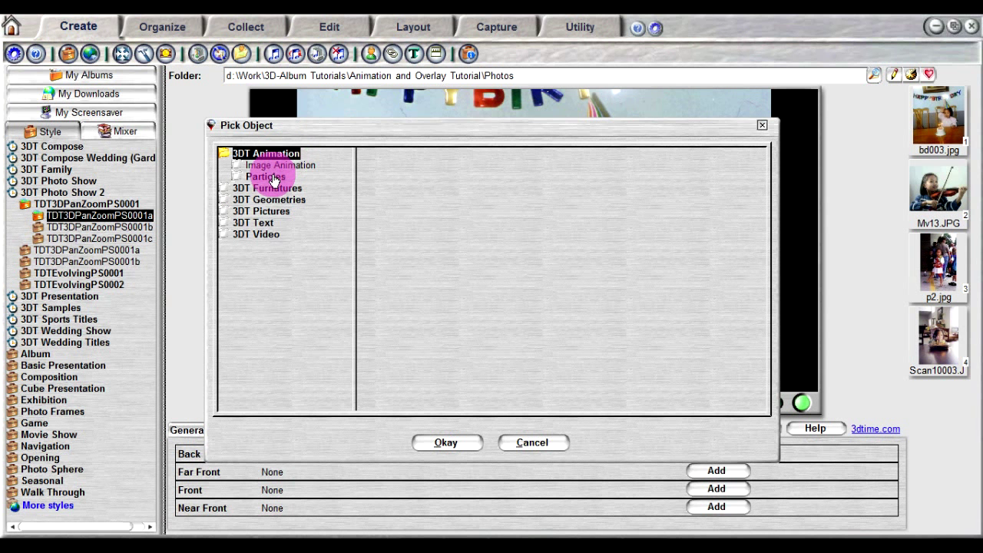
pyautogui.doubleClick(274, 178)
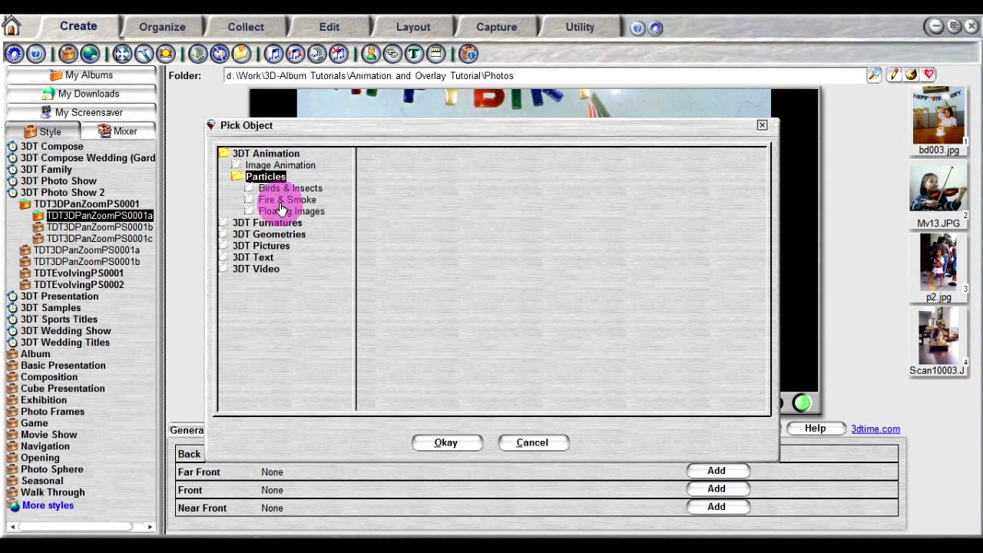
pyautogui.doubleClick(282, 201)
pyautogui.click(297, 304)
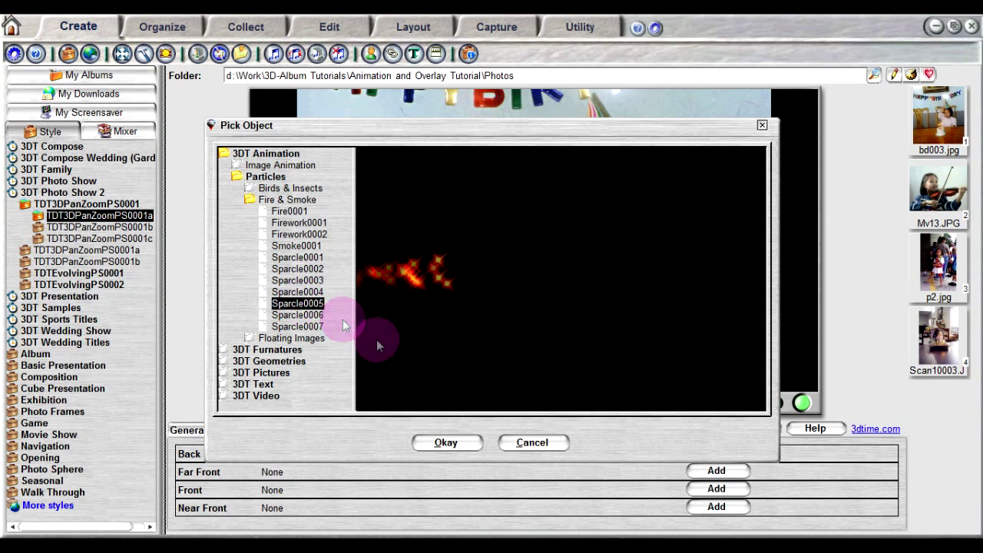
pyautogui.click(443, 444)
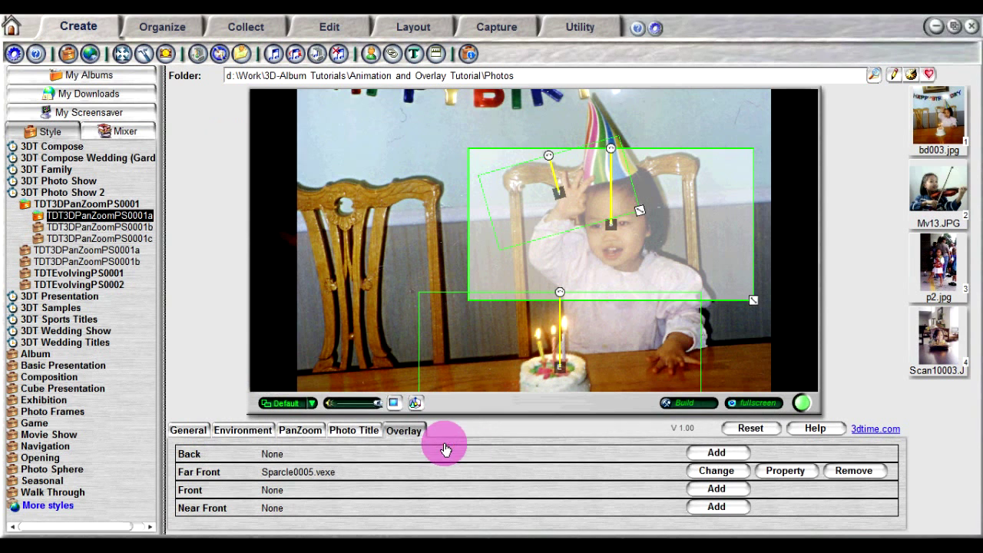
# Nudge the sparkle overlay's Y position down and then back to -7
pyautogui.click(785, 472)
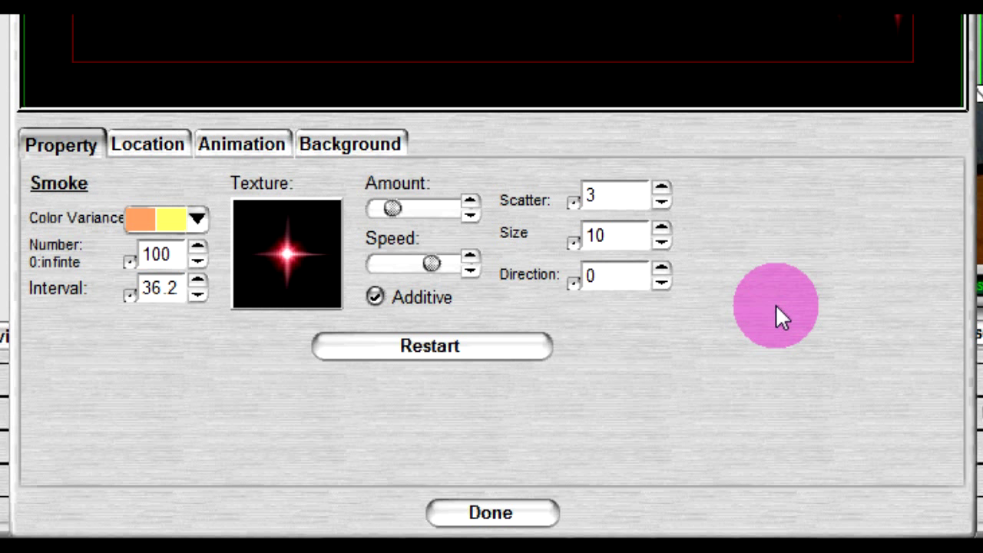
pyautogui.click(172, 152)
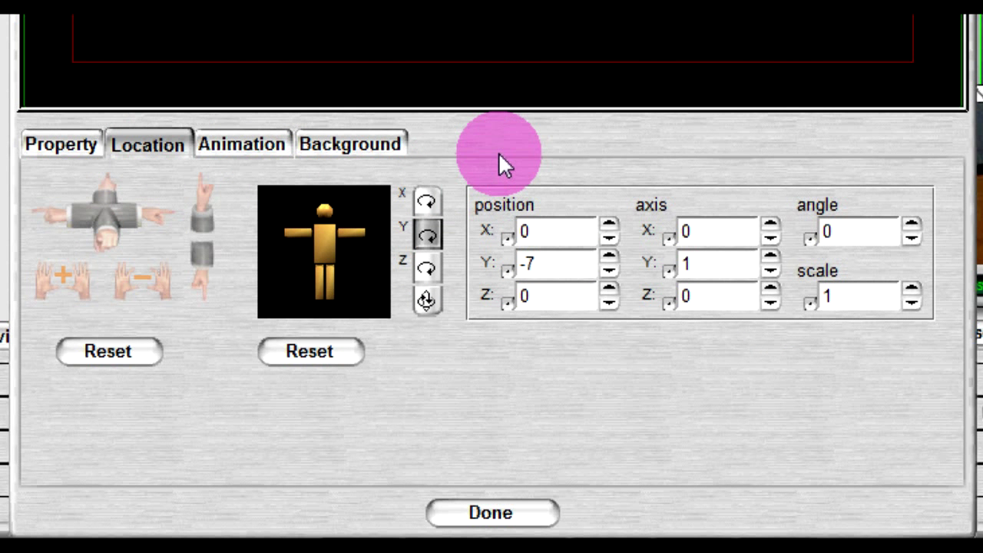
pyautogui.click(192, 278)
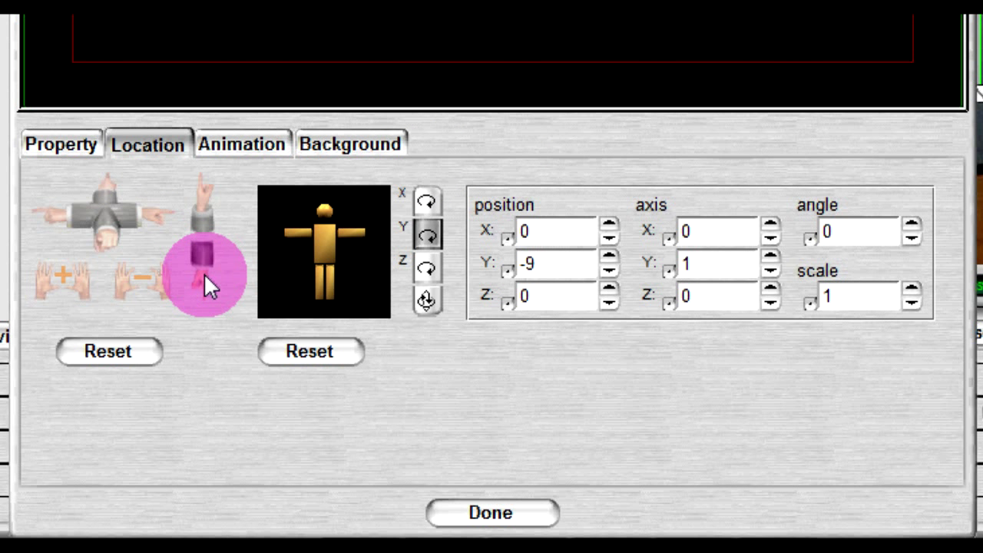
pyautogui.click(206, 194)
pyautogui.click(204, 195)
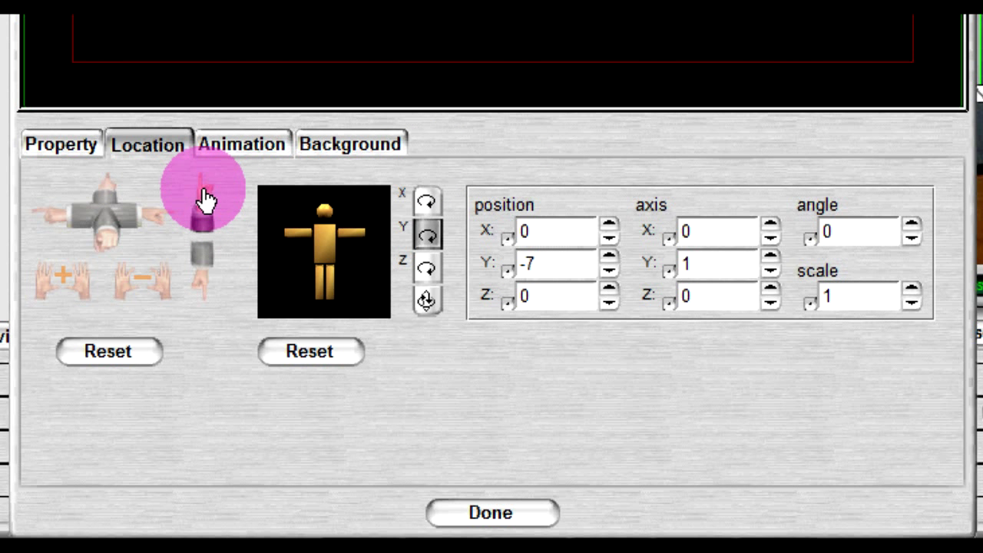
# Leave key frame animation off and enable Loop for the sparkle animation
pyautogui.click(244, 150)
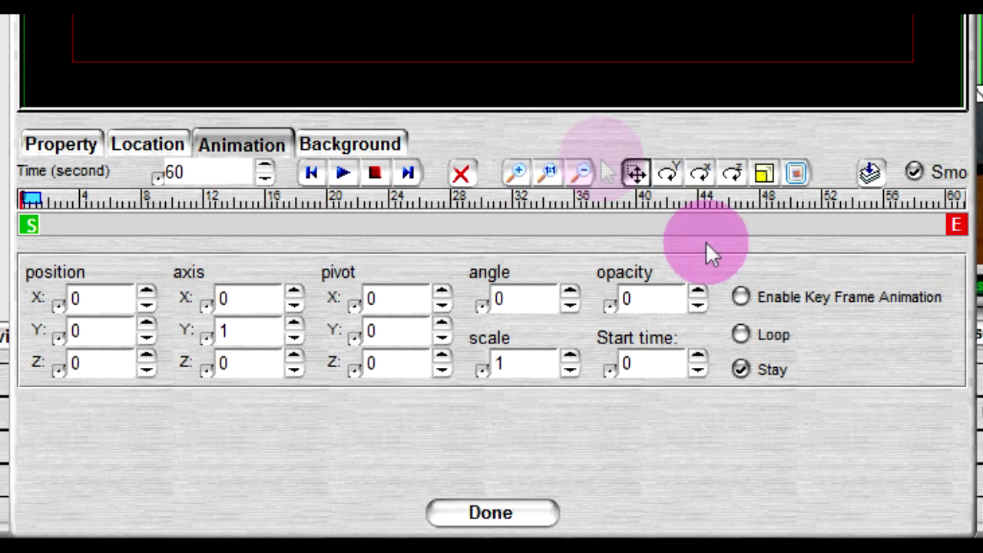
pyautogui.click(741, 298)
pyautogui.click(741, 300)
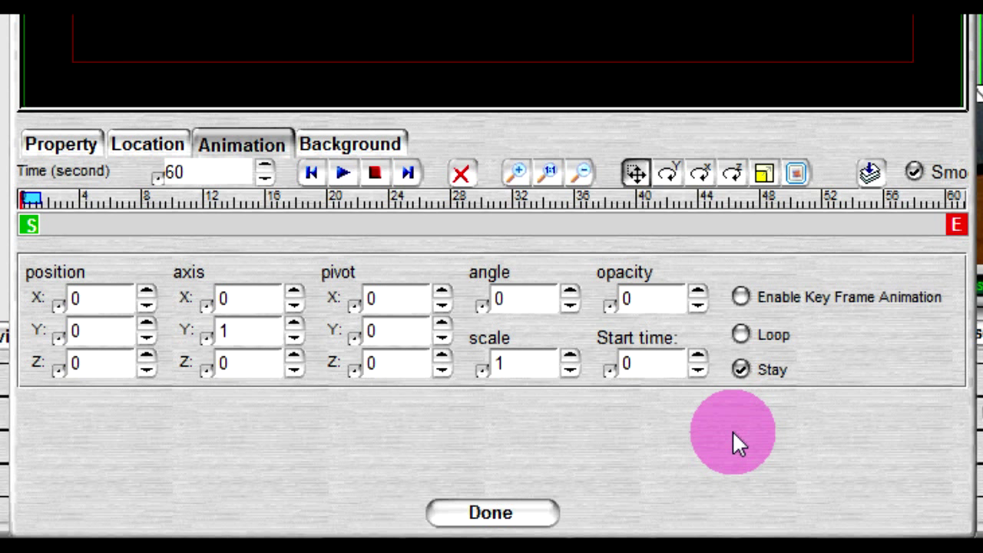
pyautogui.click(740, 335)
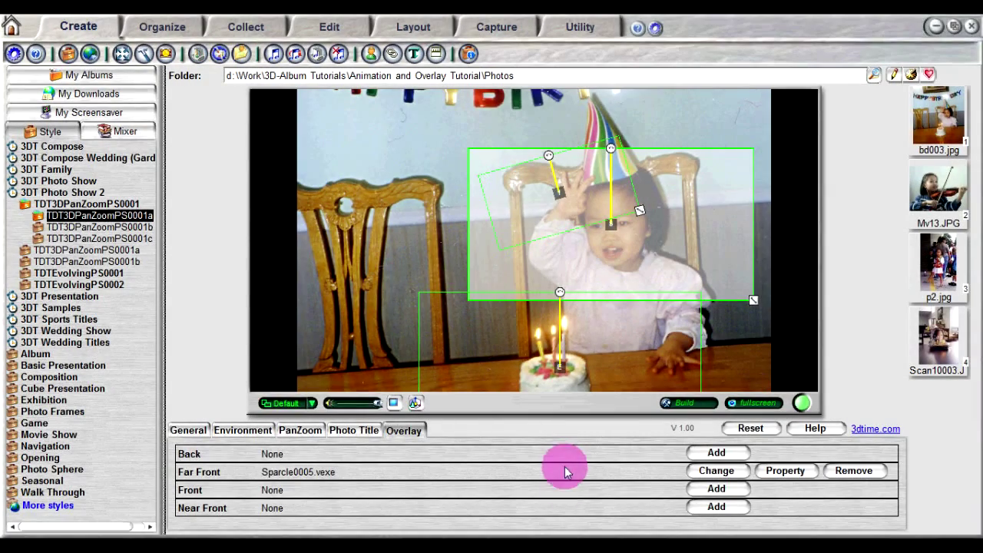
# Replace the Far Front overlay with Sparcle0002 from Fire & Smoke, then remove it
pyautogui.click(698, 472)
pyautogui.click(277, 154)
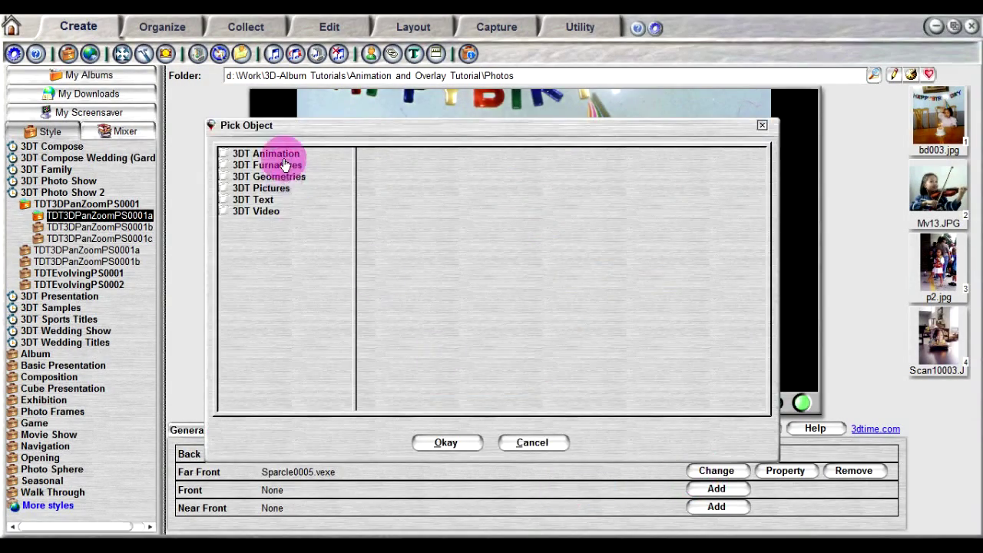
pyautogui.click(265, 177)
pyautogui.click(287, 200)
pyautogui.click(298, 269)
pyautogui.click(447, 443)
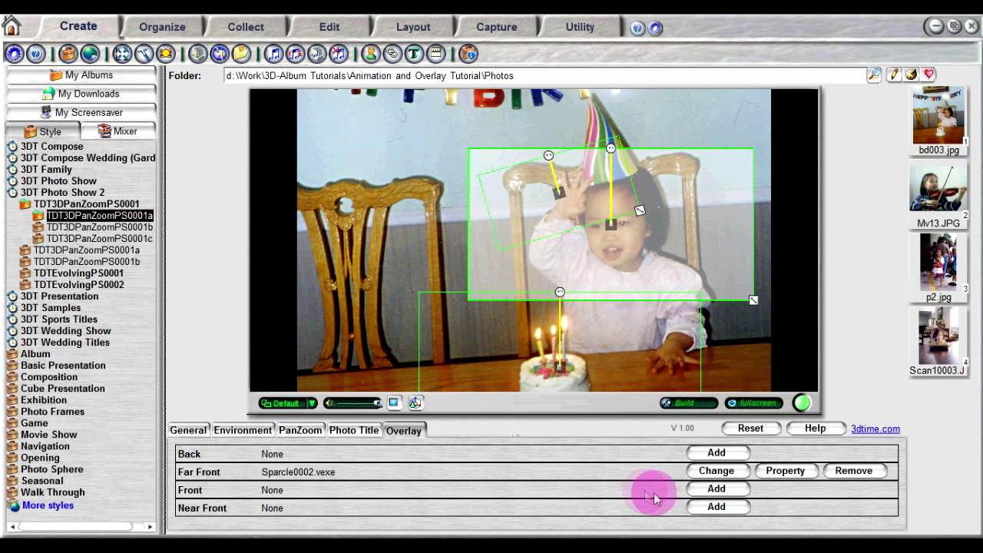
pyautogui.click(837, 479)
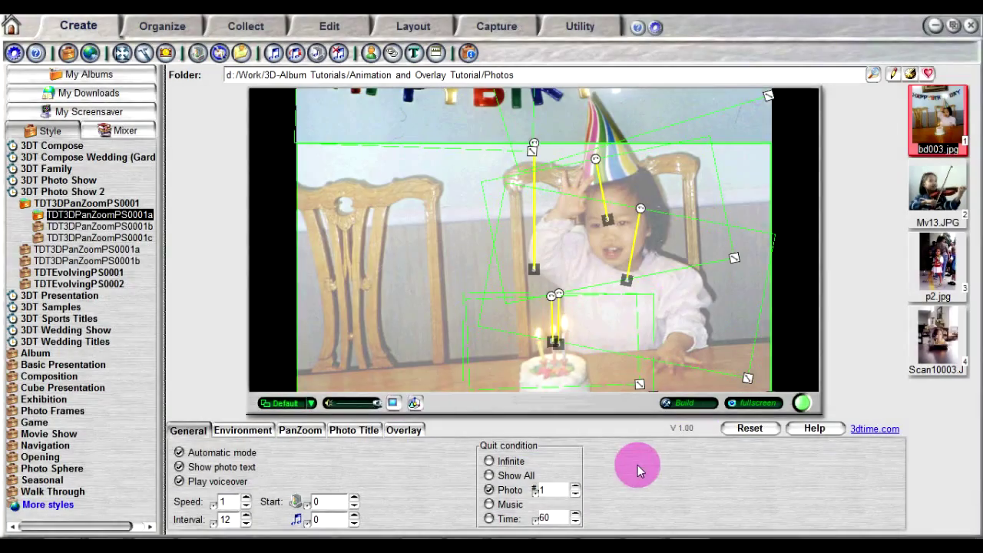
# Show the PanZoom timeline for bd003.jpg, with its Overlay and Animation both Not set
pyautogui.click(301, 430)
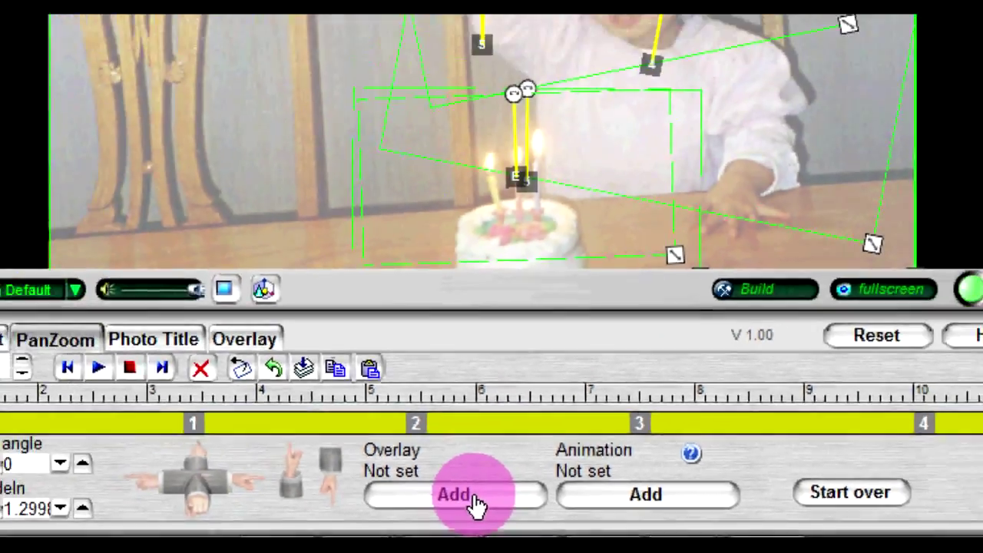
# Assign the Birthday0001 balloons-and-gift overlay to bd003.jpg
pyautogui.click(476, 504)
pyautogui.click(265, 185)
pyautogui.click(265, 207)
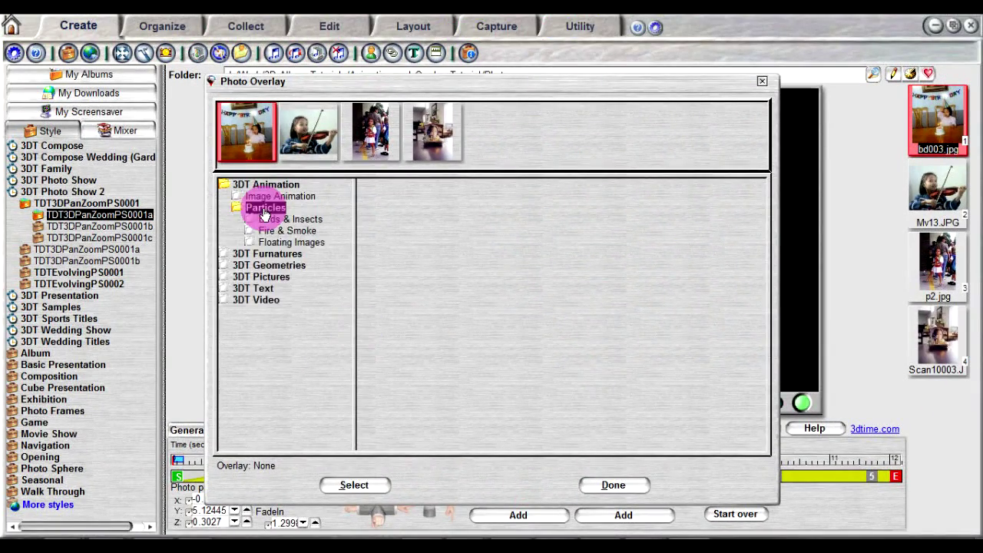
pyautogui.click(291, 242)
pyautogui.click(298, 253)
# Set the balloon overlay to Z 20, scale 0.7 and angle -7.8, then preview the slideshow
pyautogui.click(430, 485)
pyautogui.click(307, 326)
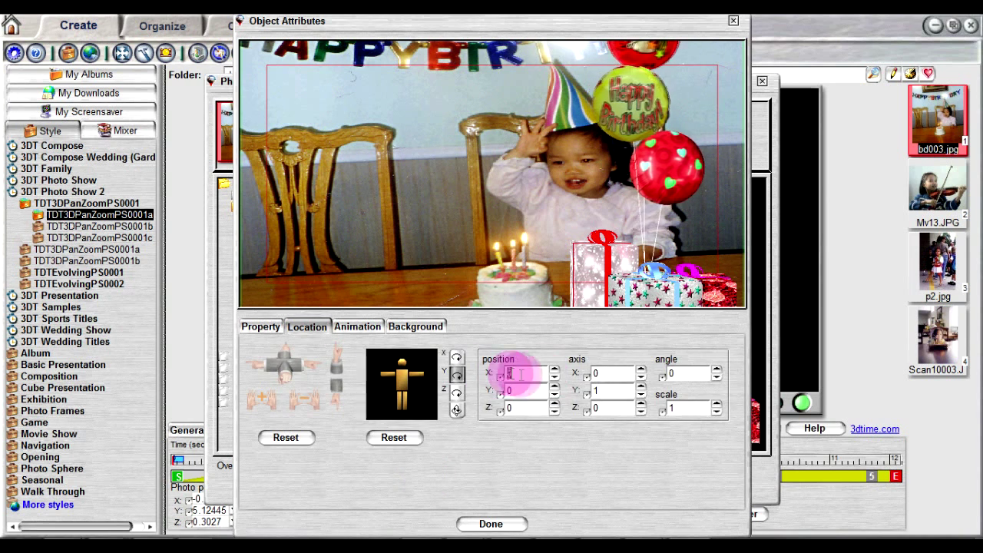
pyautogui.click(508, 411)
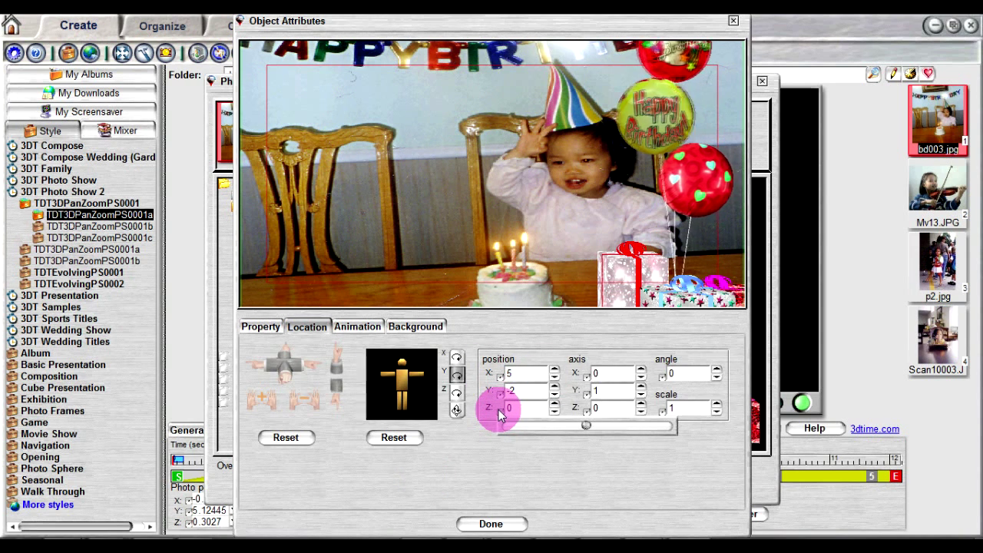
pyautogui.write('-2')
pyautogui.write('0')
pyautogui.click(673, 406)
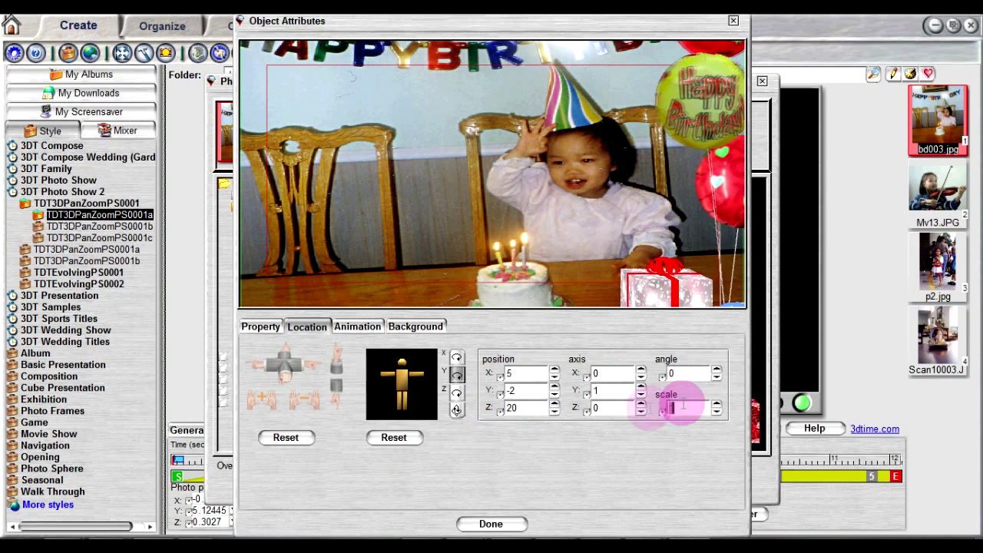
pyautogui.write('0.7')
pyautogui.click(662, 374)
pyautogui.write('-7.8')
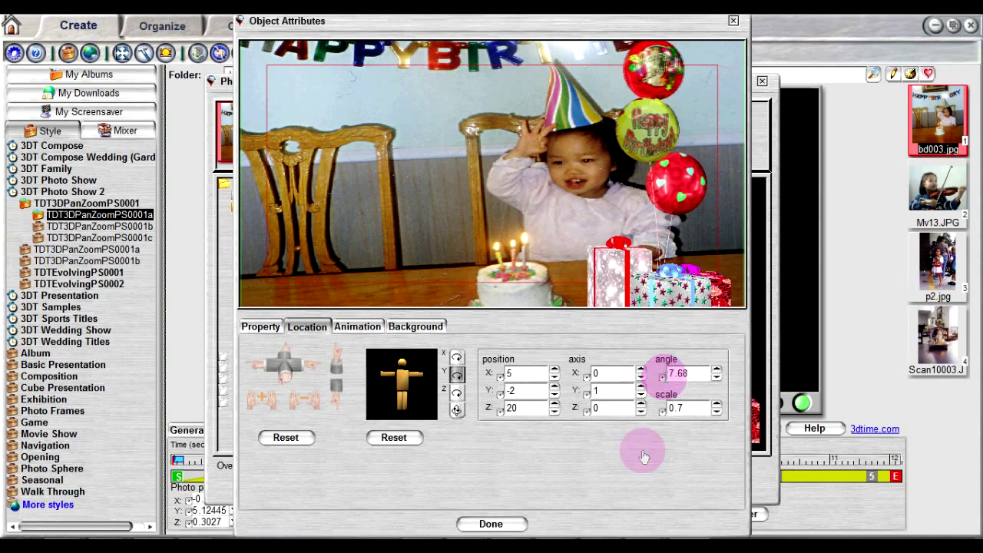
pyautogui.press('Return')
pyautogui.click(802, 403)
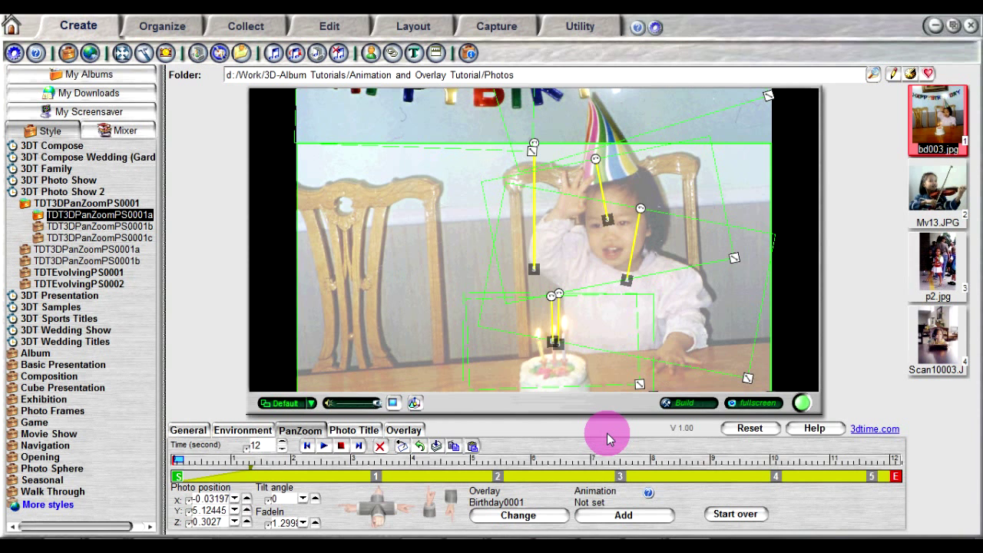
# Assign the Animated0003 style from 3DT Text > 3D Animated as bd003.jpg's animation
pyautogui.click(622, 514)
pyautogui.click(248, 231)
pyautogui.click(273, 242)
pyautogui.click(290, 276)
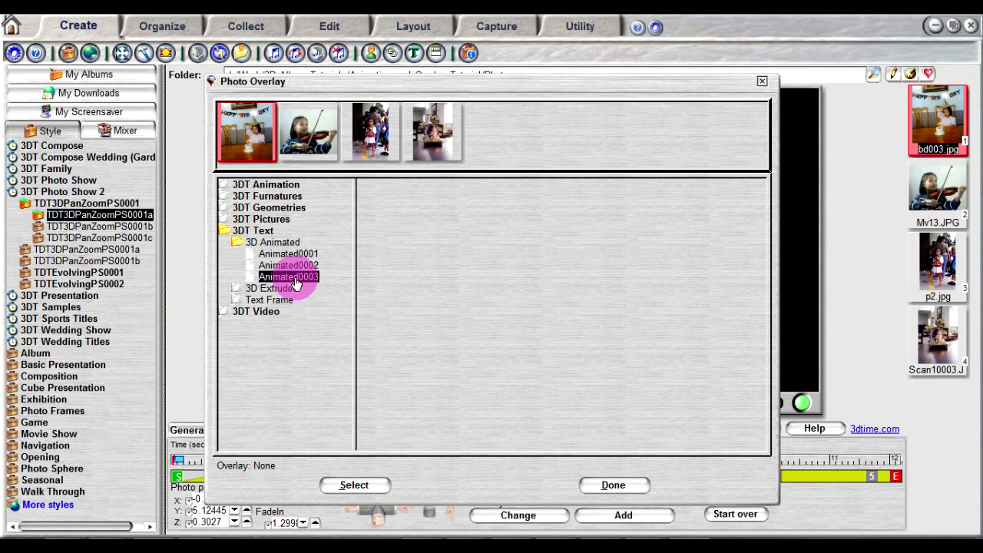
pyautogui.click(354, 484)
# Change the animated text to 03/30/1993 in the David font, weight 400
pyautogui.click(439, 487)
pyautogui.doubleClick(258, 349)
pyautogui.write('03/30/1993')
pyautogui.click(487, 351)
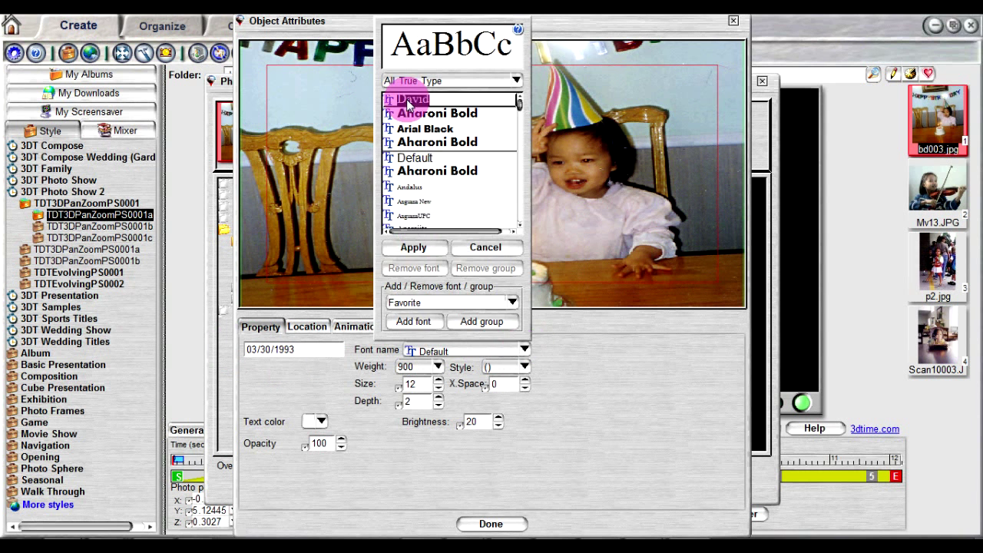
pyautogui.click(410, 250)
pyautogui.click(437, 366)
pyautogui.click(419, 296)
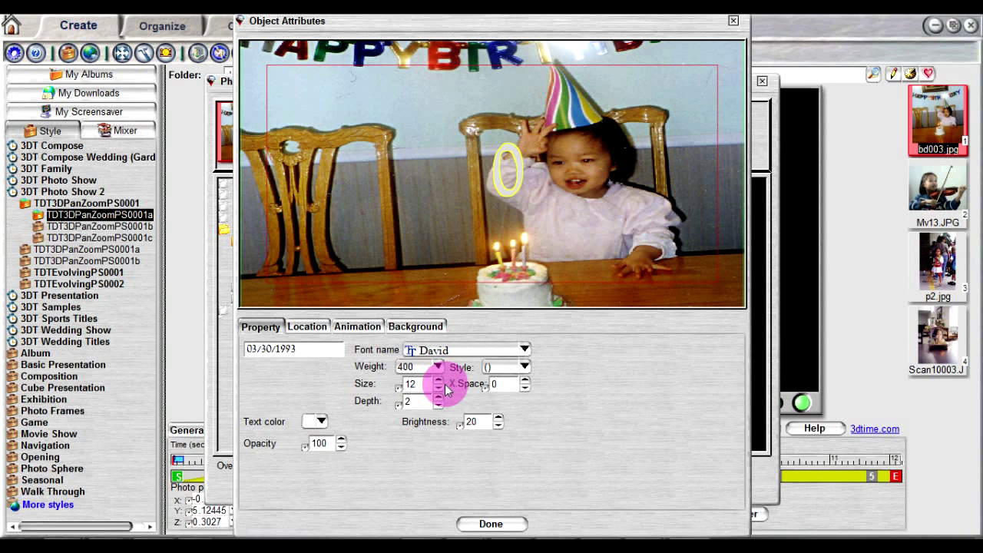
# Add a keyframe at the current time for the date text and preview the slideshow
pyautogui.click(301, 326)
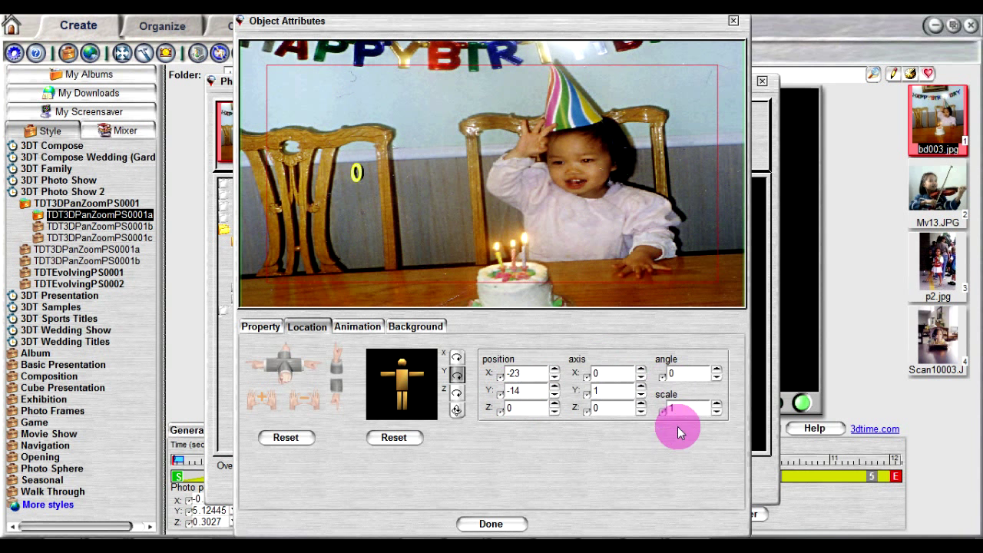
pyautogui.click(357, 326)
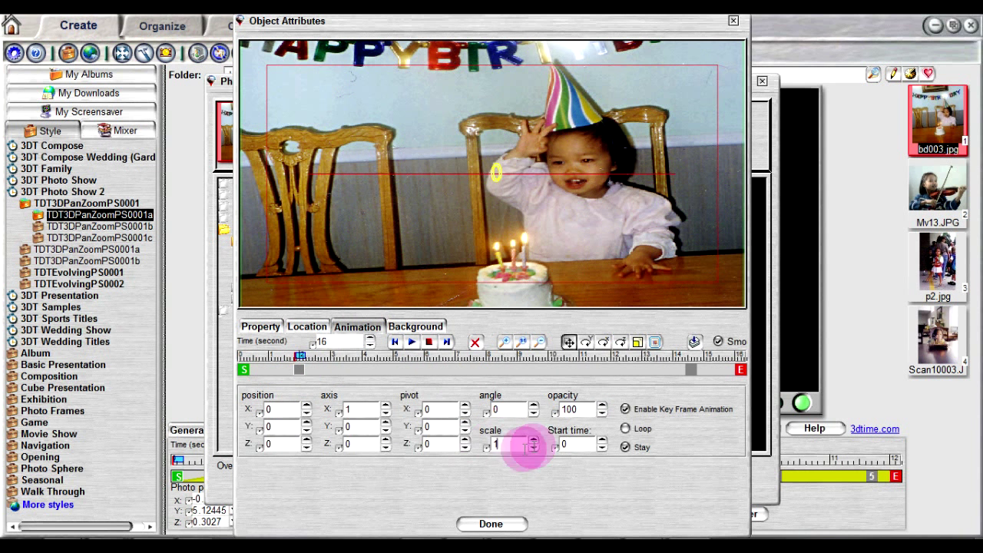
pyautogui.click(427, 370)
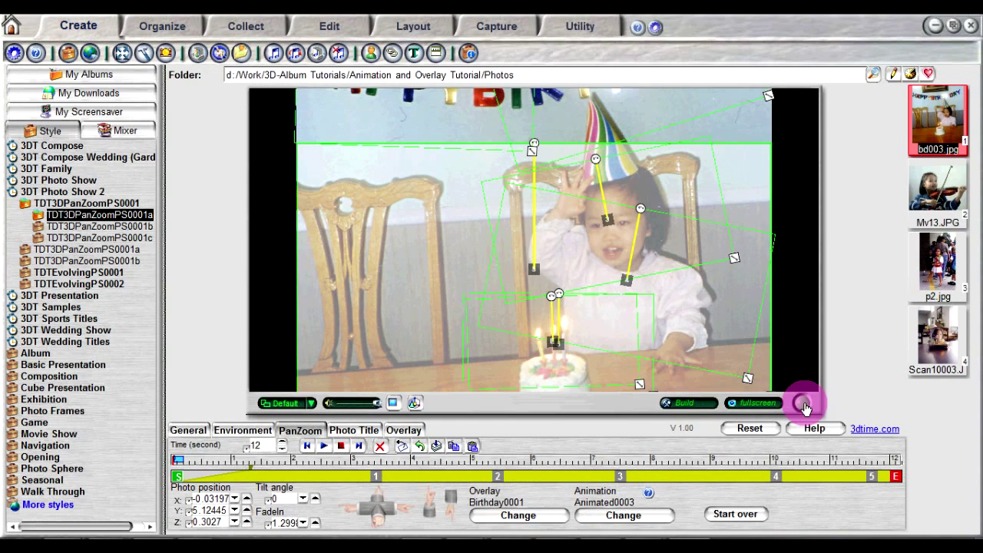
pyautogui.click(803, 404)
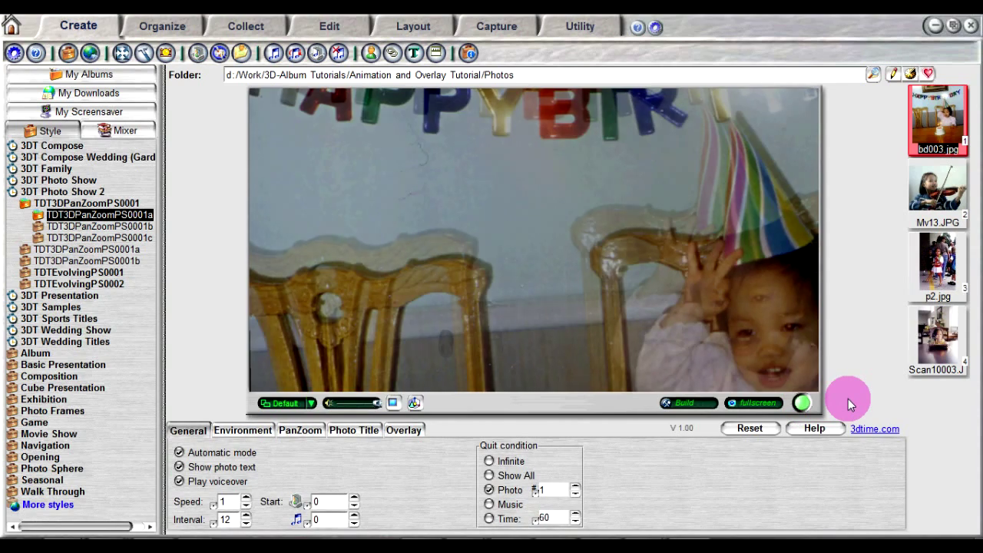